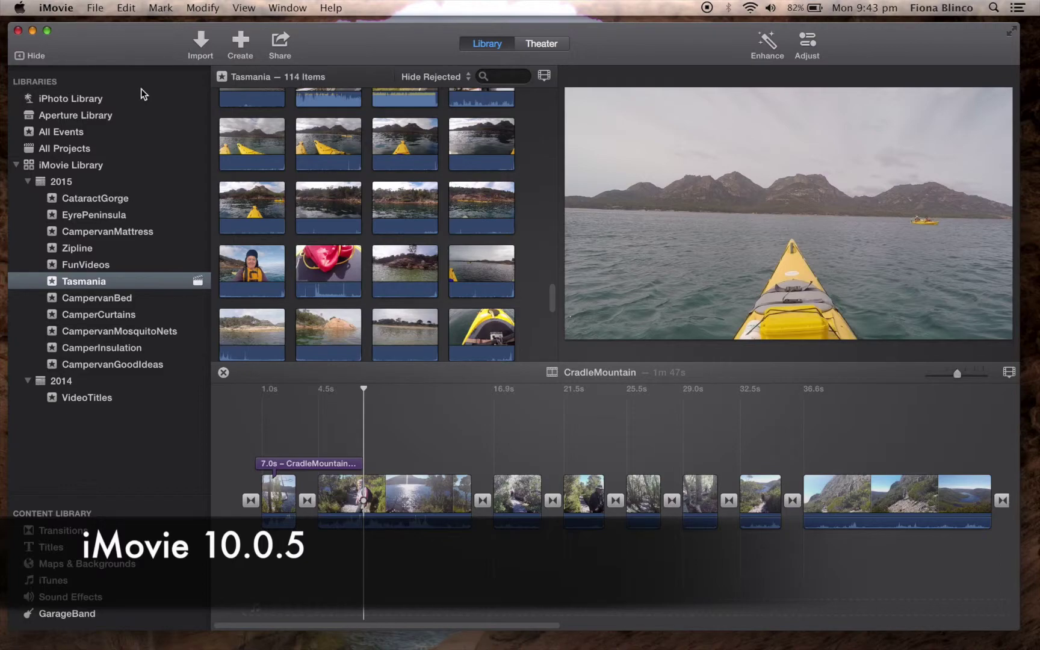
Step: Create a new movie with No Theme, named "Kayak clips", in the Tasmania event
click(95, 8)
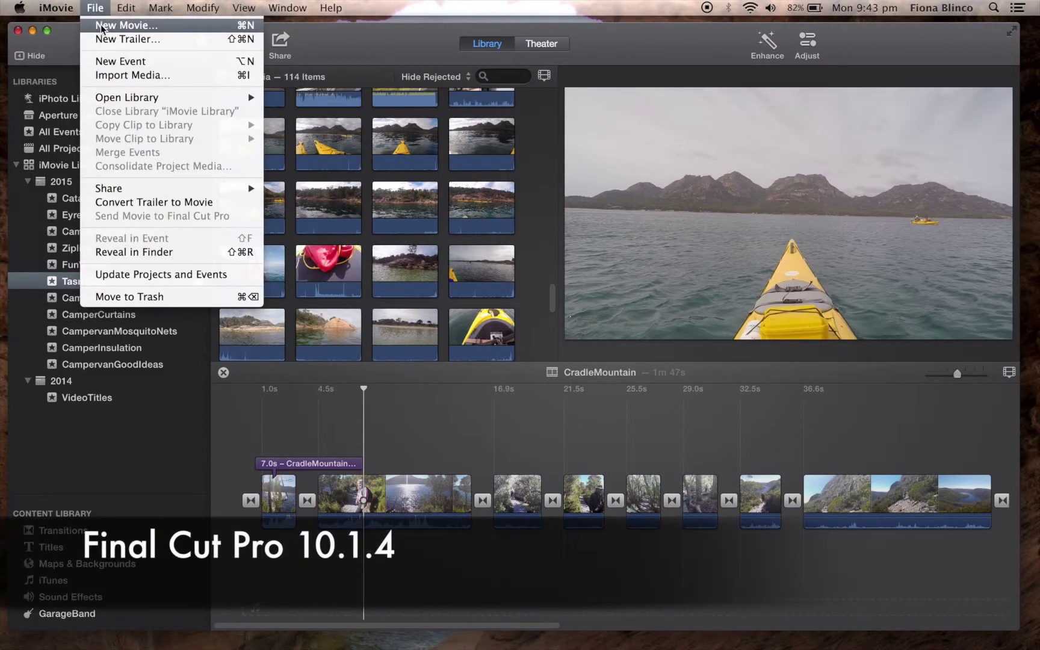
click(100, 25)
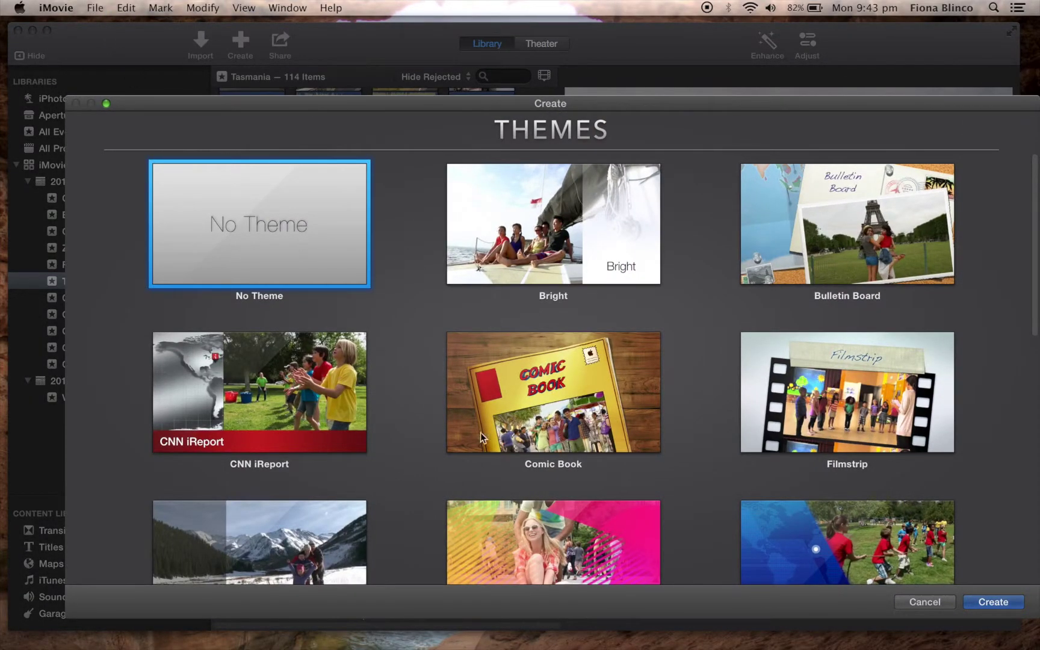
click(991, 602)
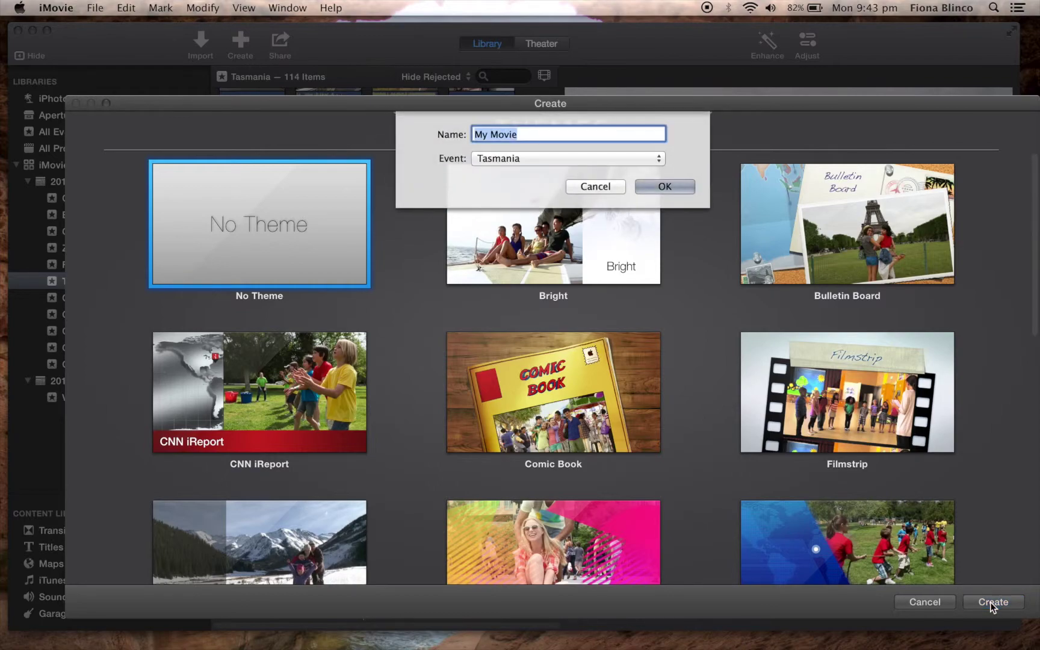
text(Kayak clips)
click(657, 188)
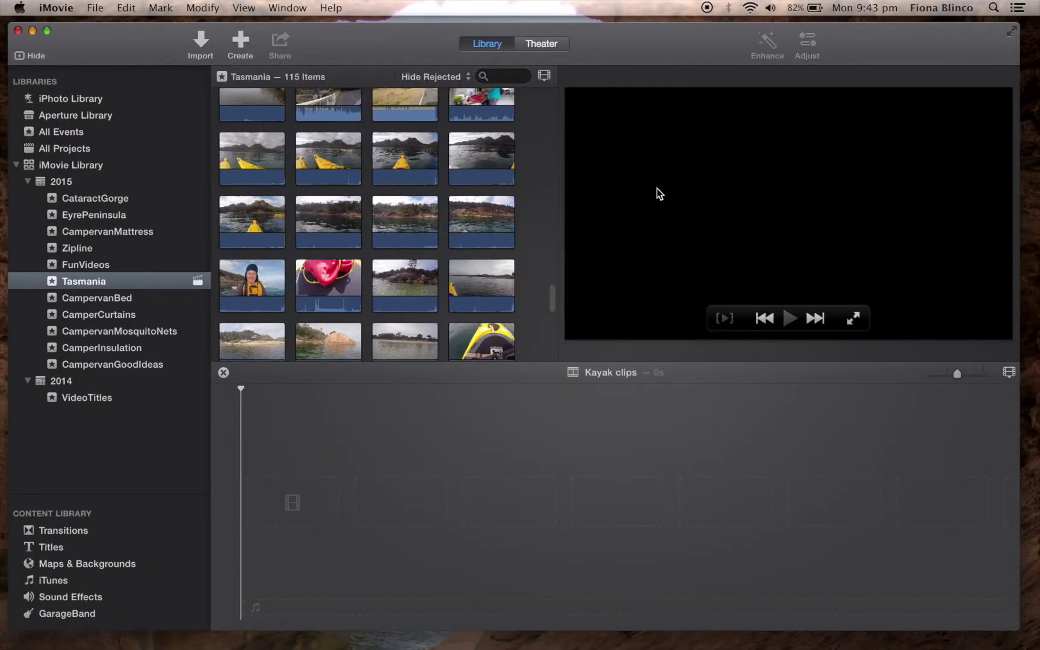
Step: Add the consecutive run of kayaking clips, starting with GOPR0083, from the Tasmania event to the empty Kayak clips timeline
click(235, 163)
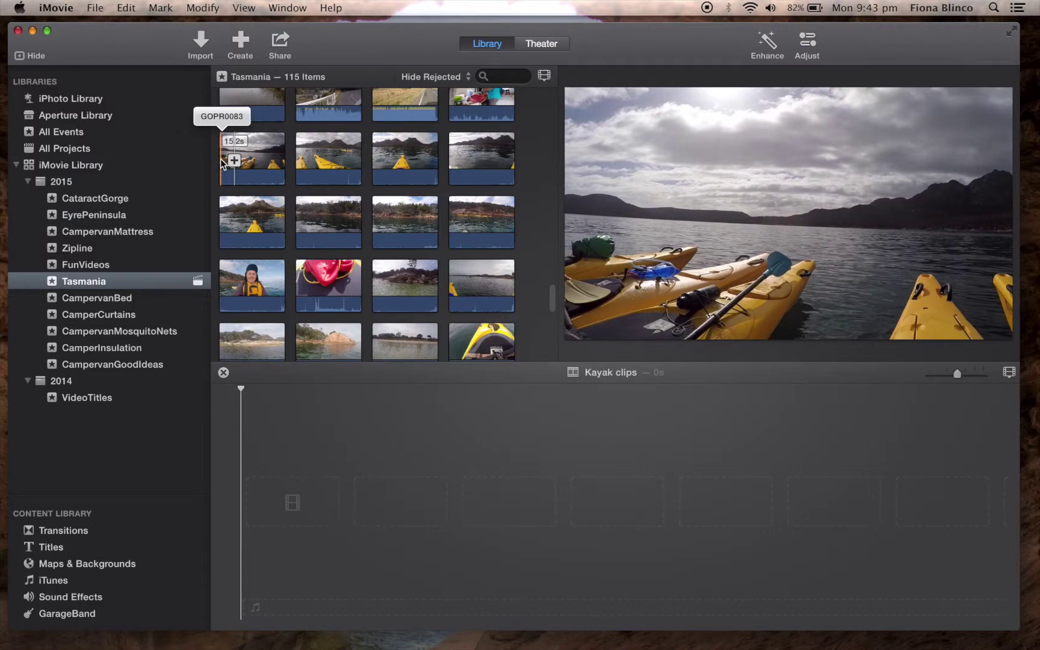
click(224, 163)
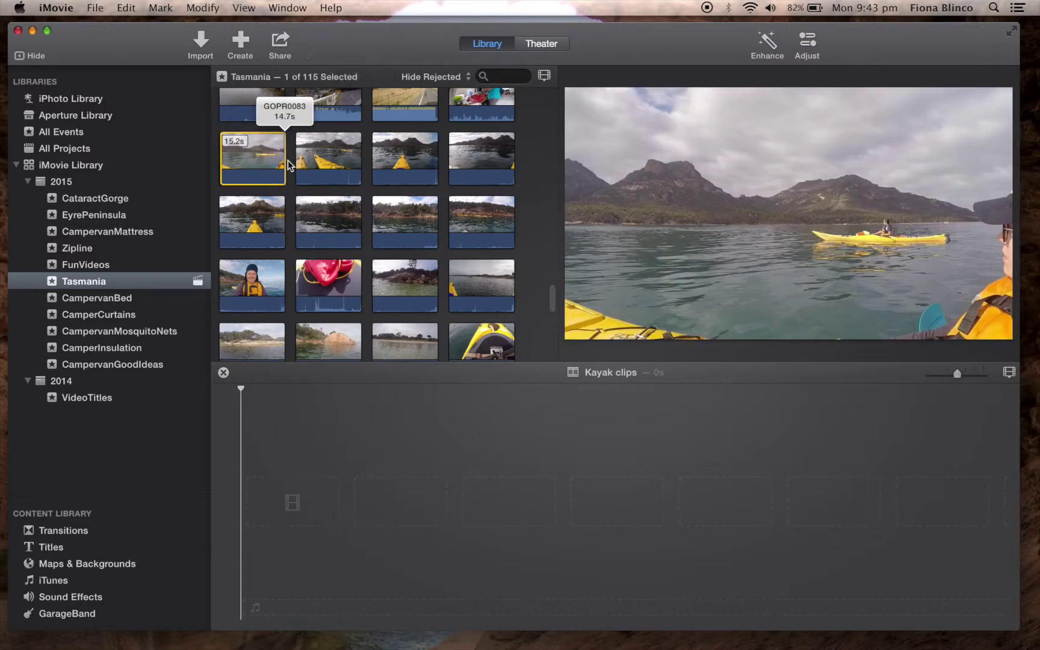
super+click(330, 160)
super+click(417, 161)
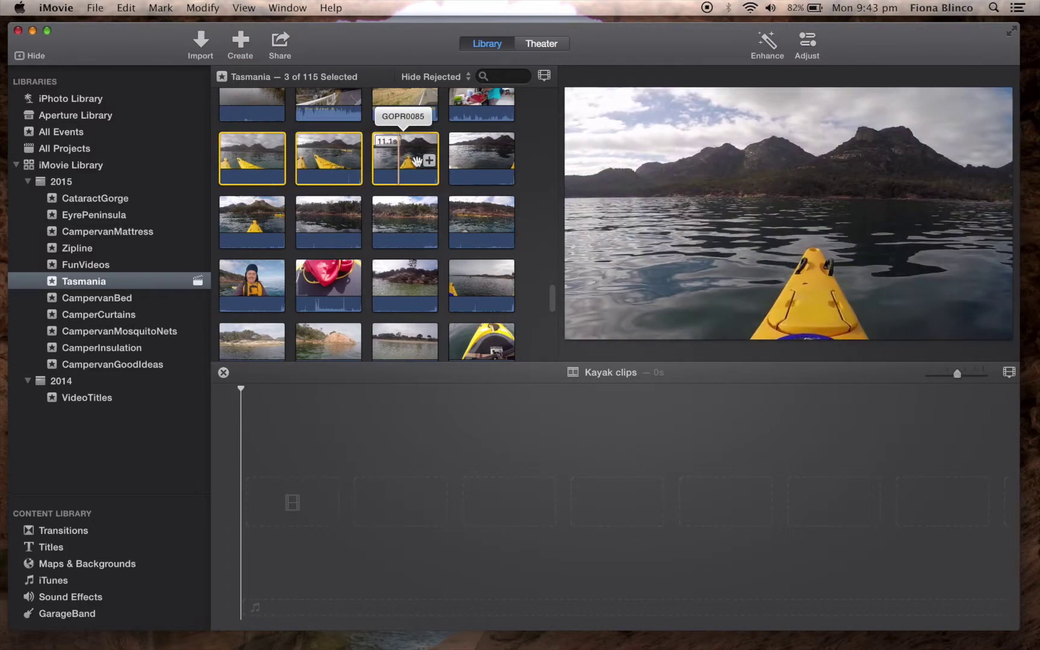
super+click(480, 160)
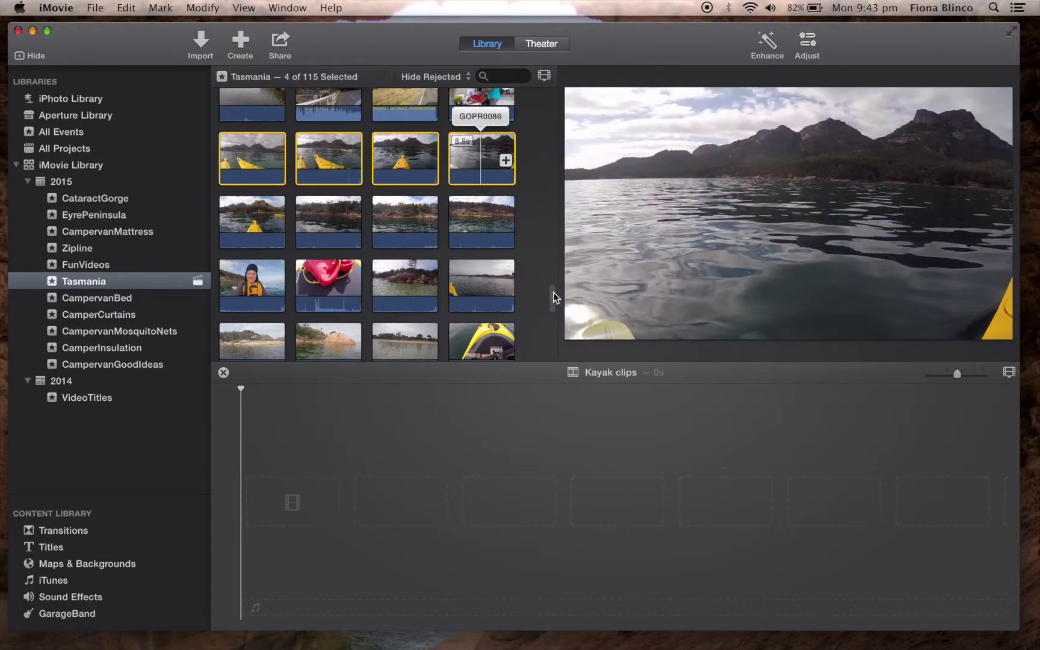
drag(552, 298, 552, 312)
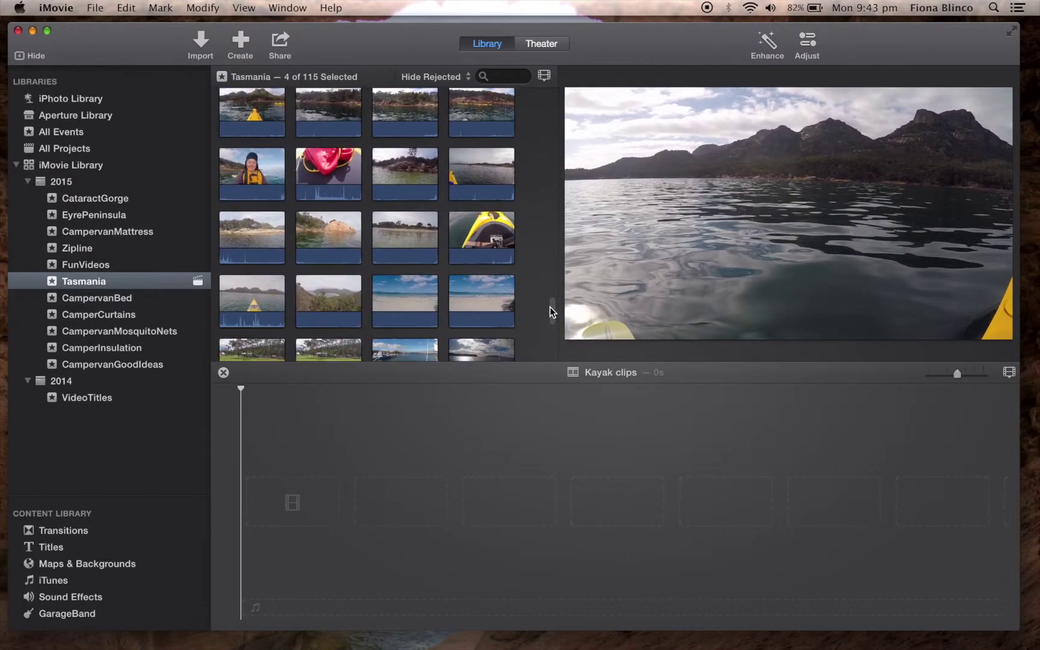
shift+click(250, 296)
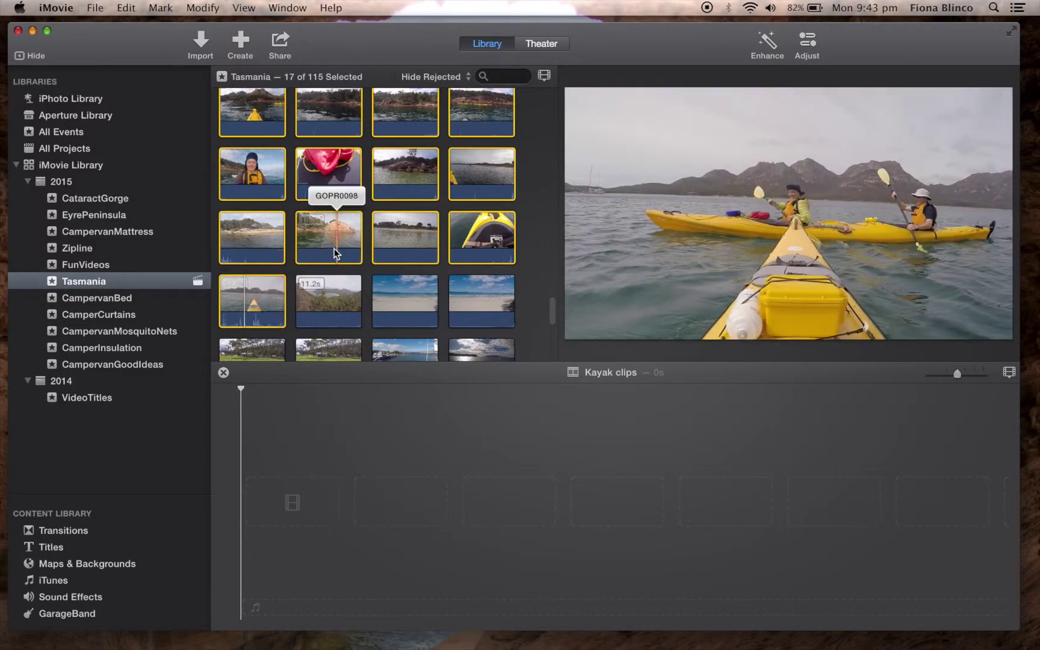
drag(335, 253, 259, 535)
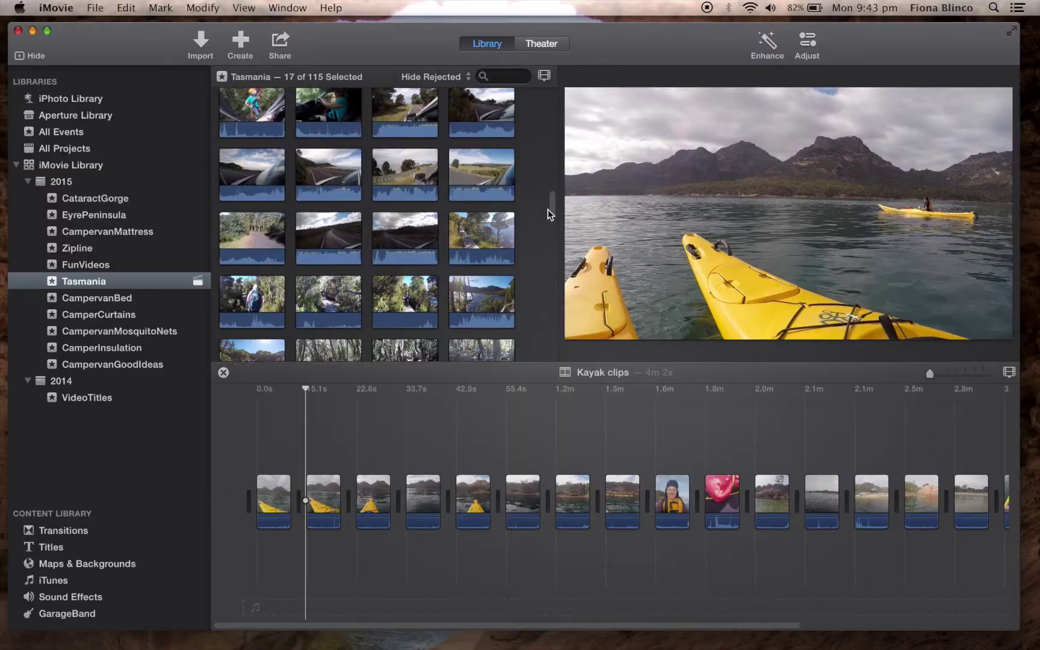
Step: Find the Kayak clips movie in the Tasmania event and send it to Final Cut Pro
drag(547, 209, 550, 172)
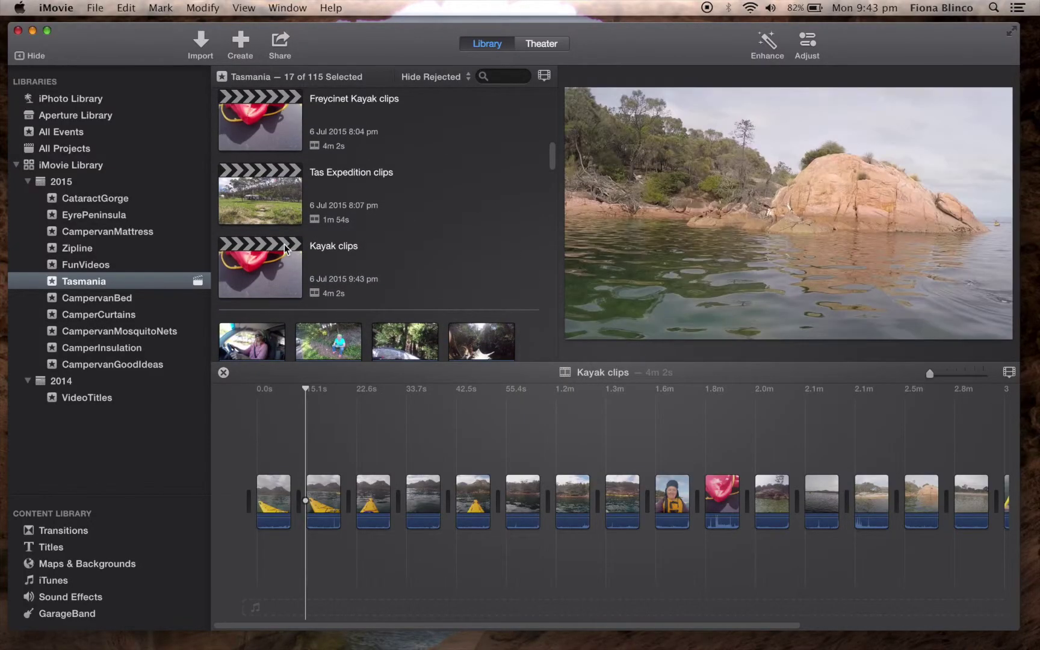
click(329, 242)
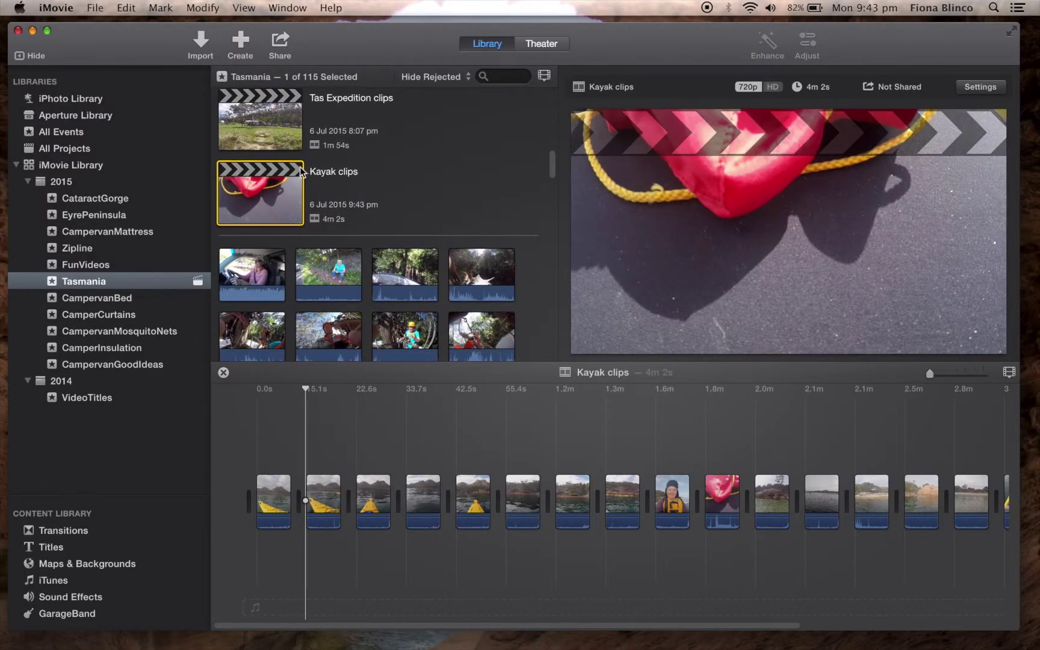
double_click(335, 184)
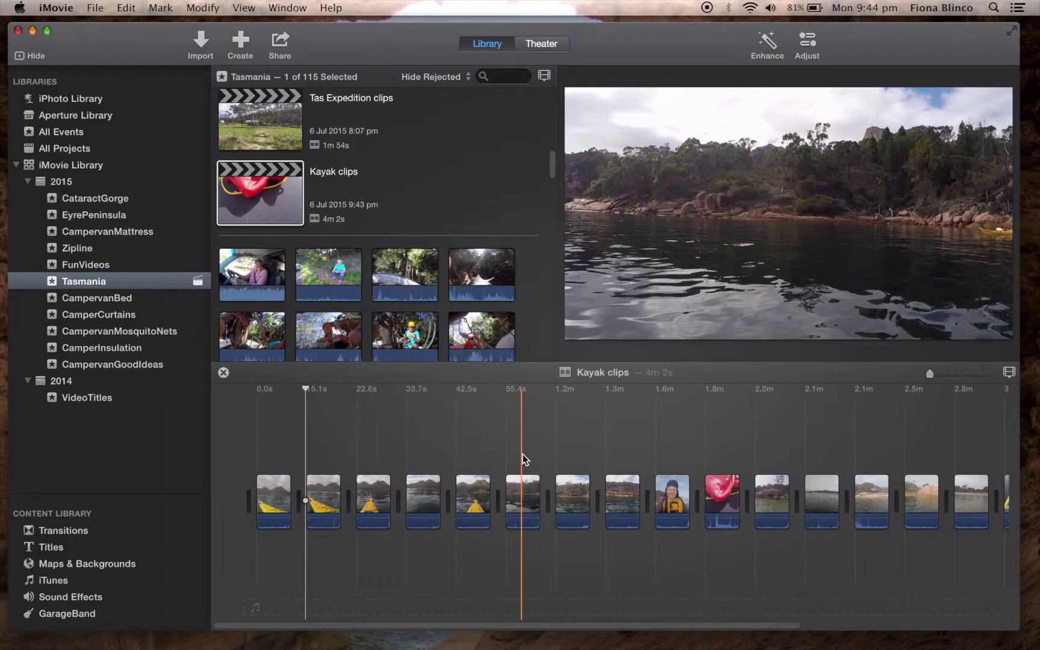
click(269, 171)
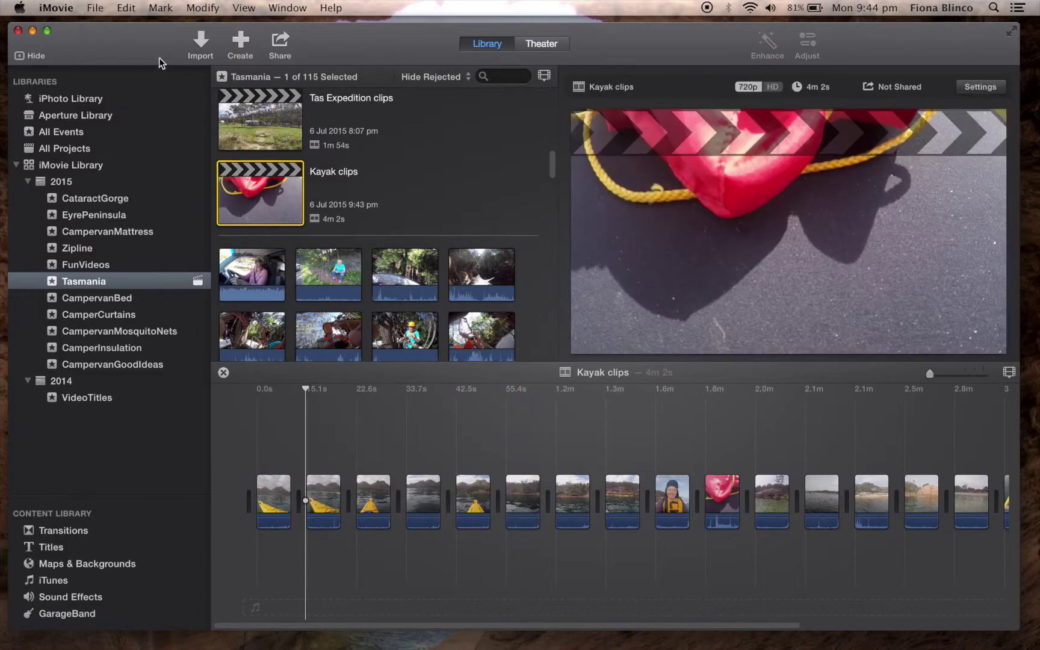
click(95, 8)
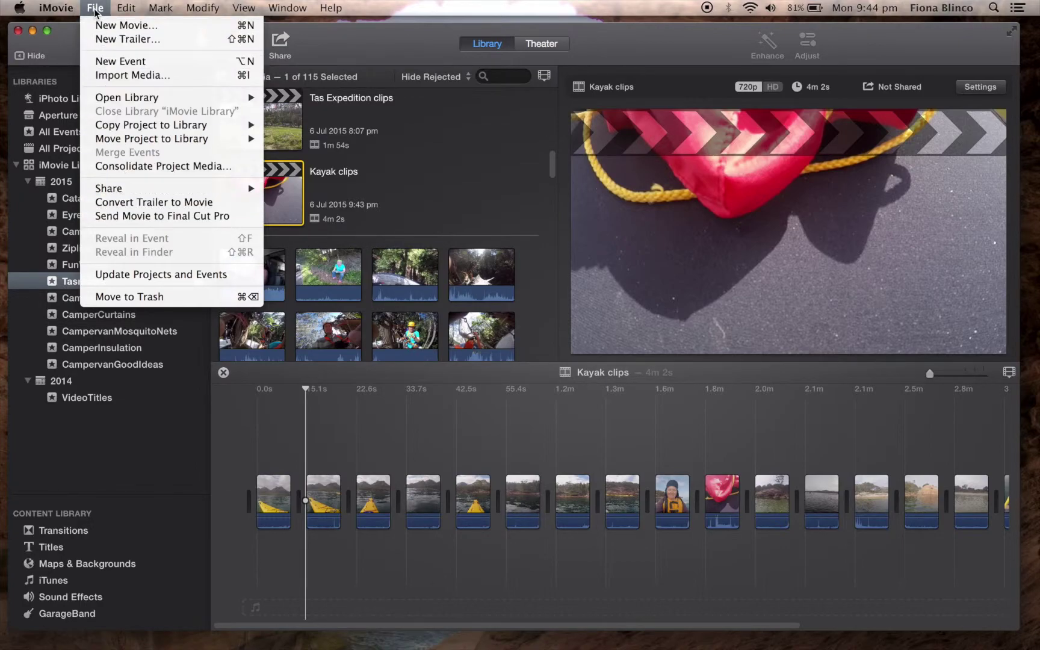
click(141, 218)
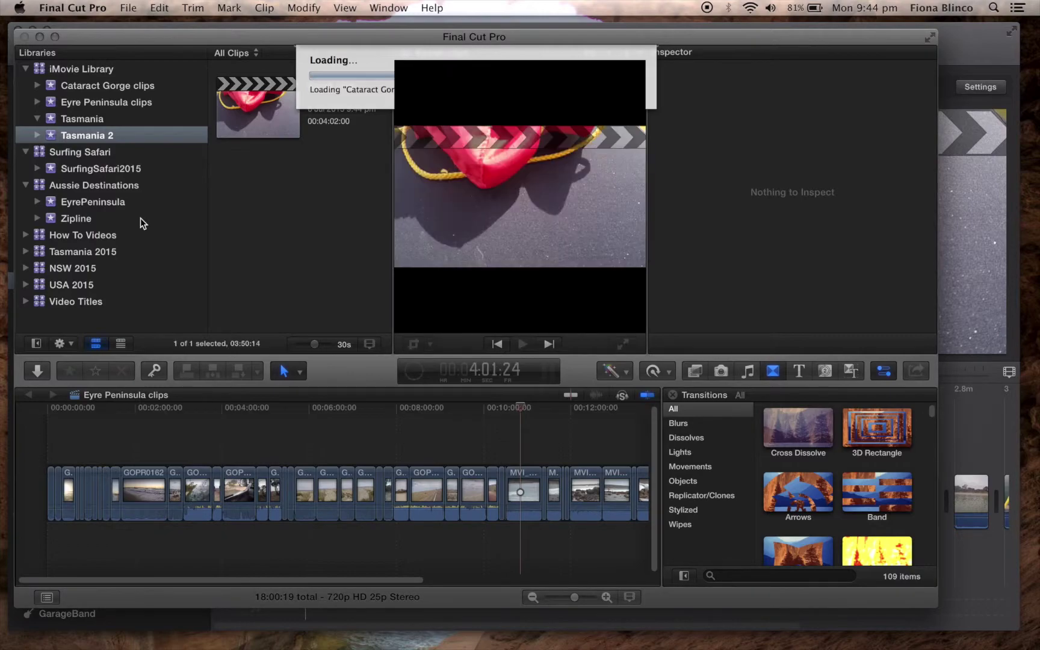
Step: Open the Kayak clips project in the Final Cut Pro timeline and scrub through its opening clips
double_click(255, 85)
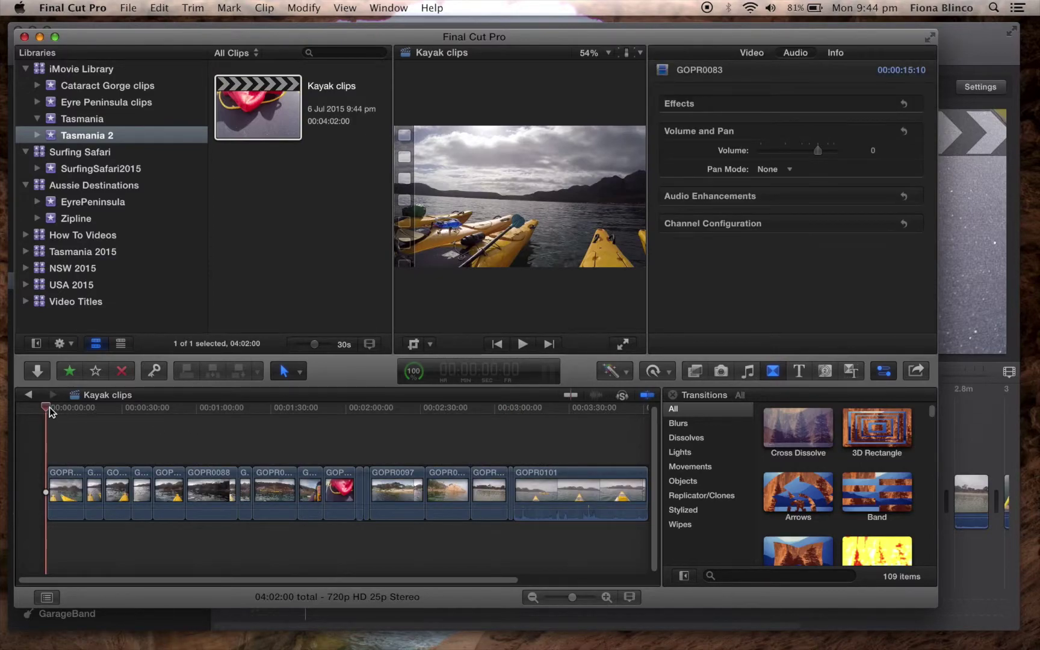
drag(48, 409, 214, 427)
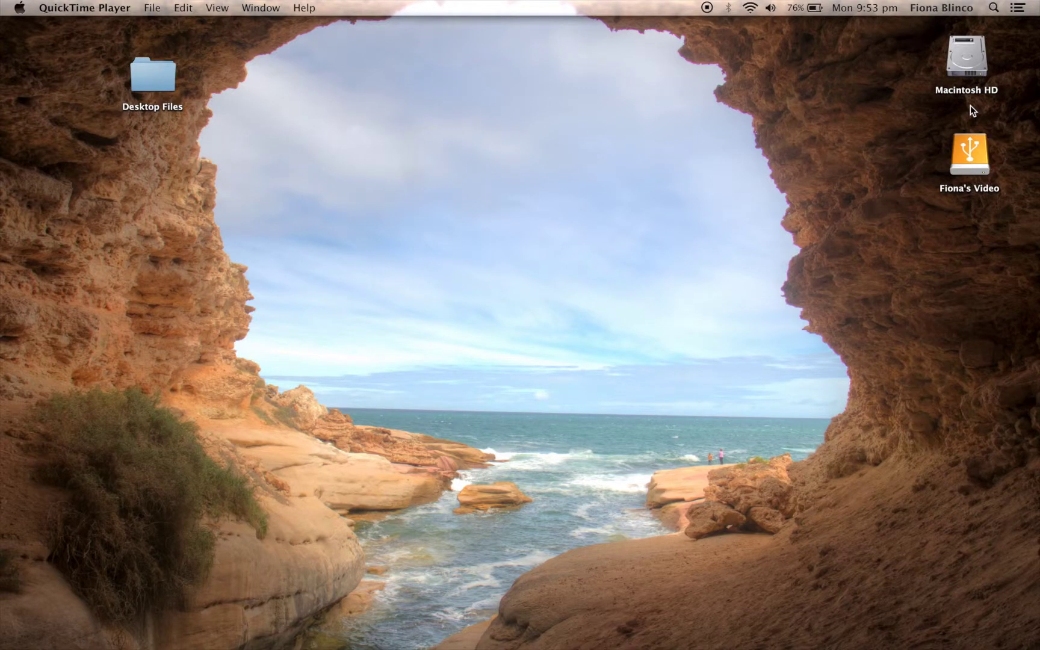
Step: Copy the Final Cut Pro version of iMovie Library from the Movies folder to the external video drive
double_click(968, 154)
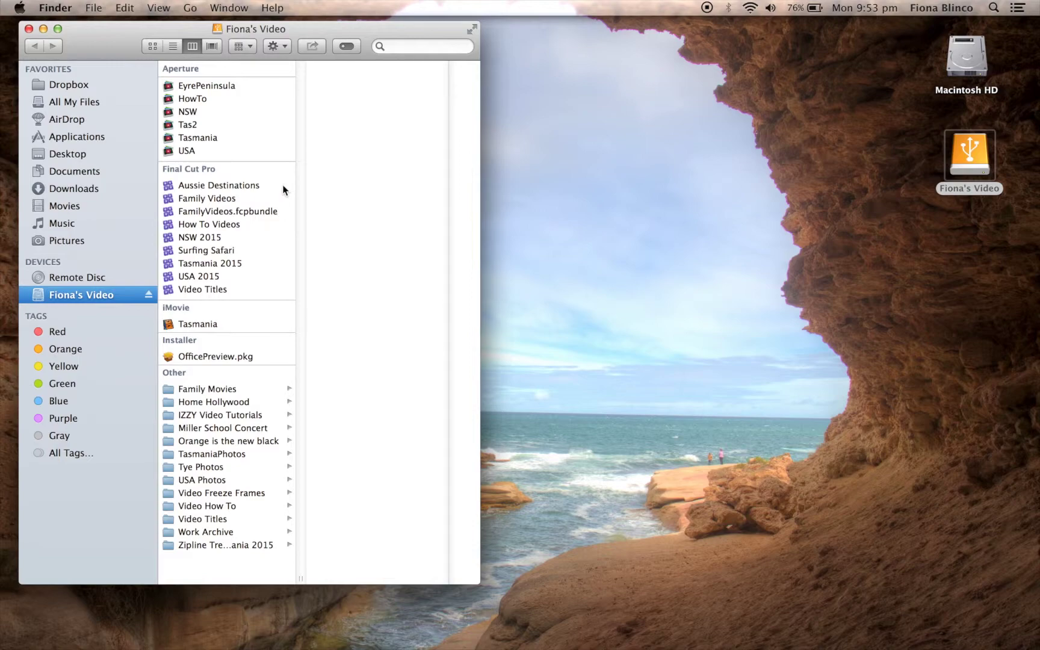
double_click(962, 57)
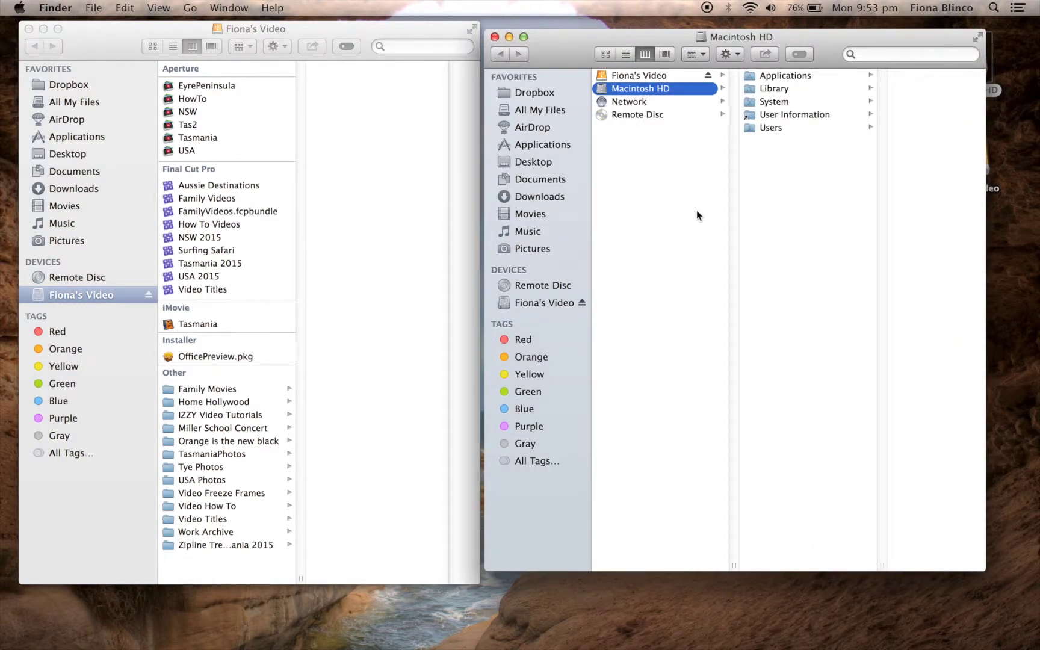
click(534, 215)
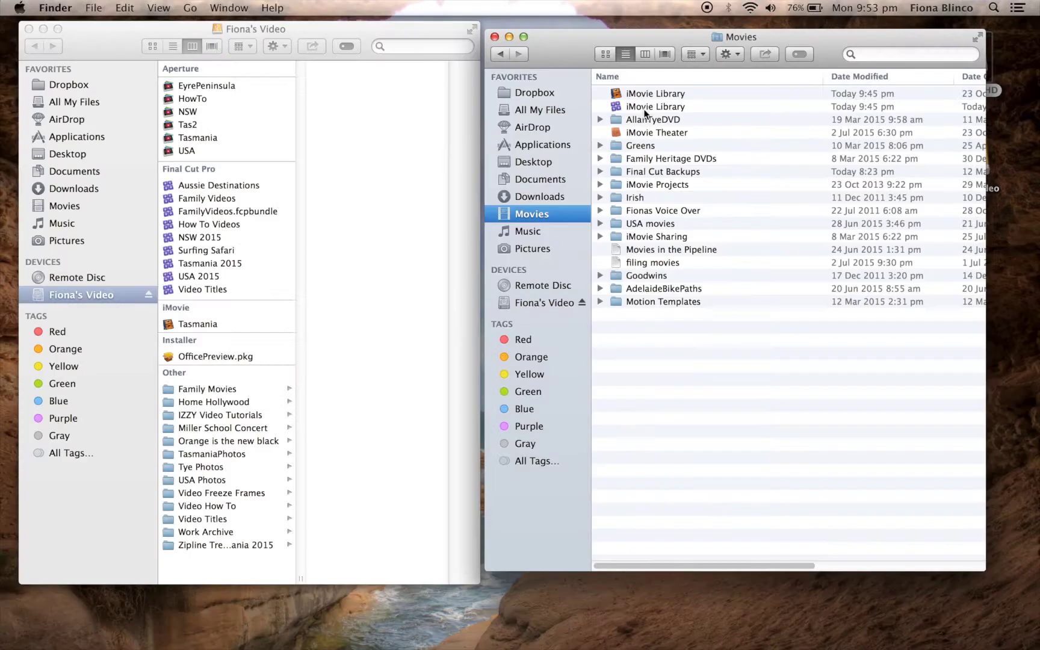
click(644, 108)
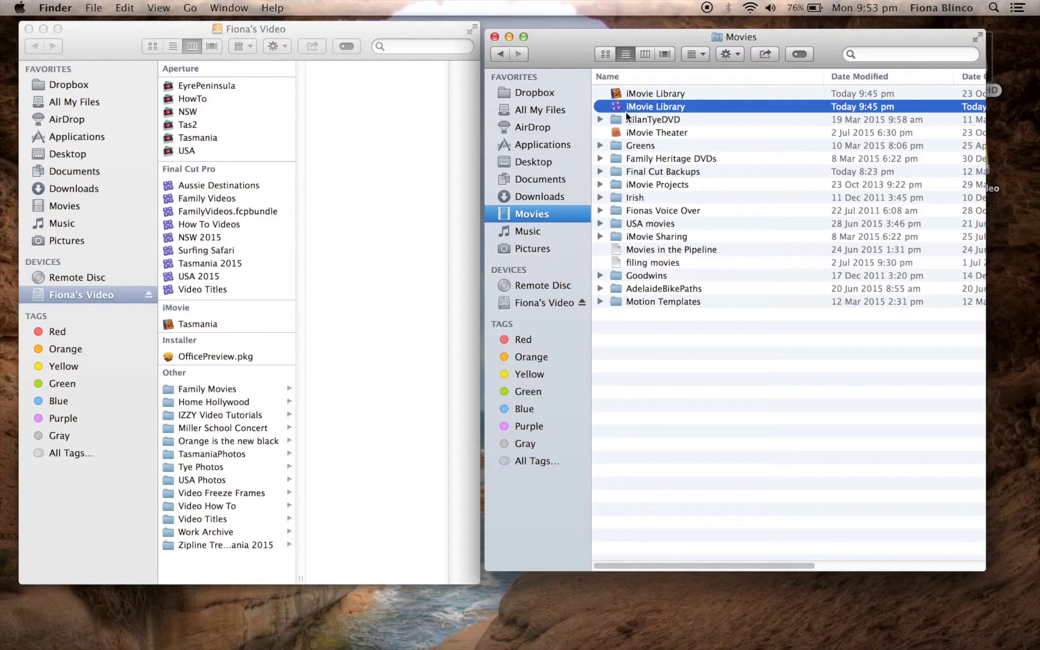
drag(618, 107, 263, 241)
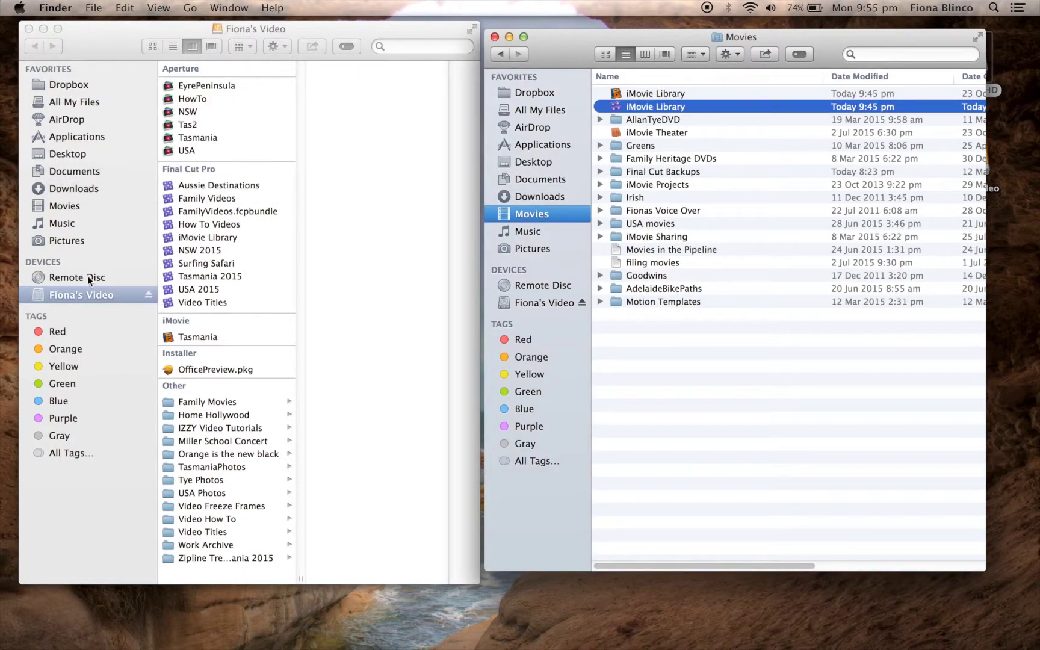
click(12, 318)
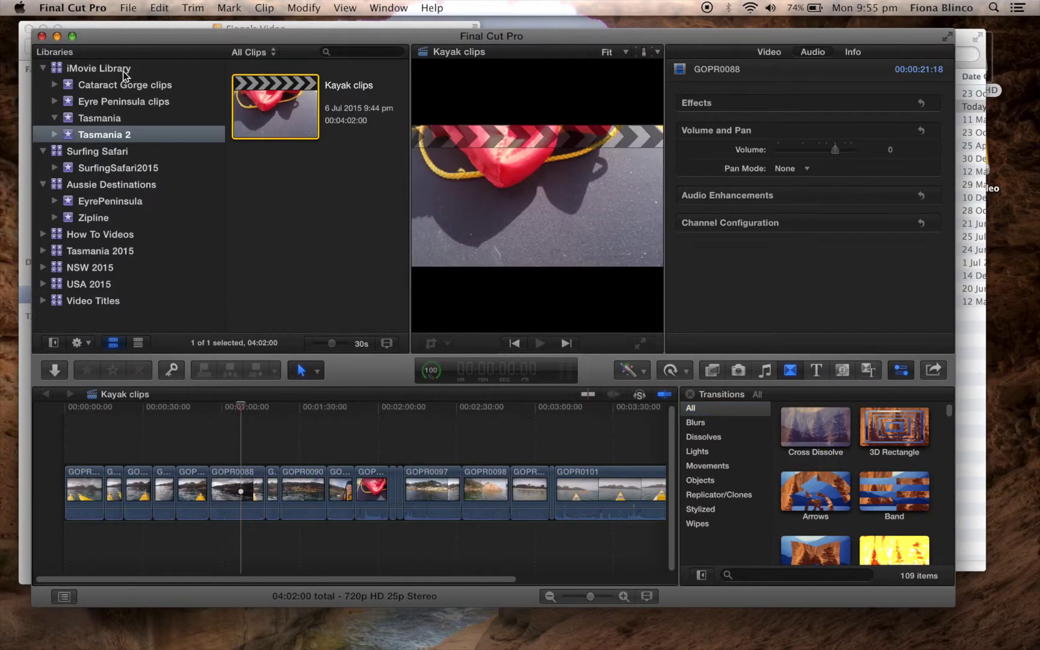
mouse_move(125, 75)
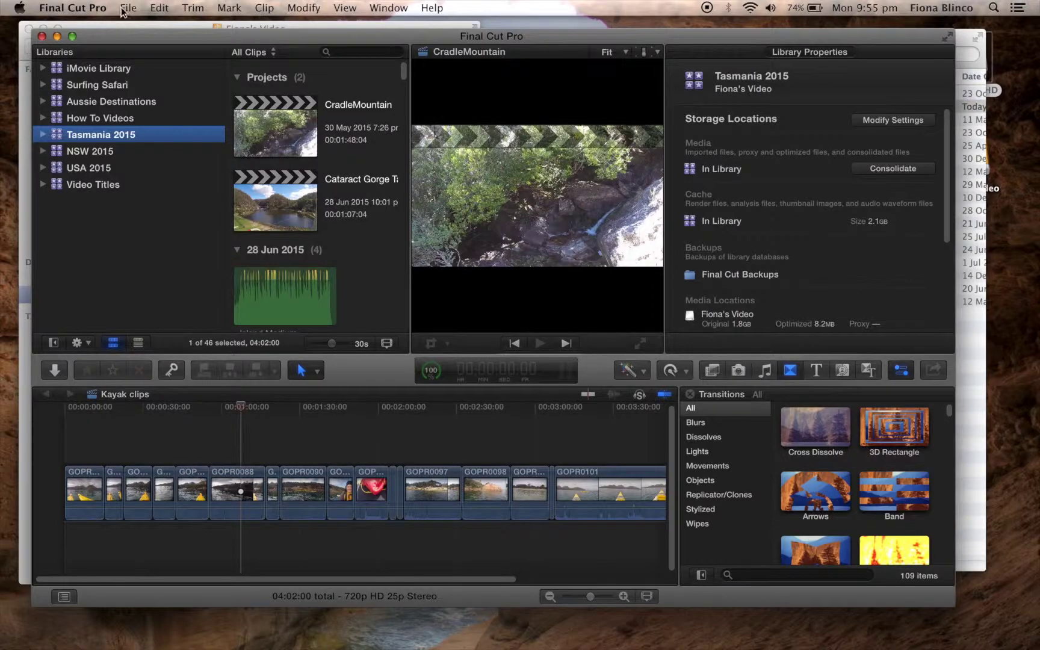
click(128, 8)
mouse_move(144, 45)
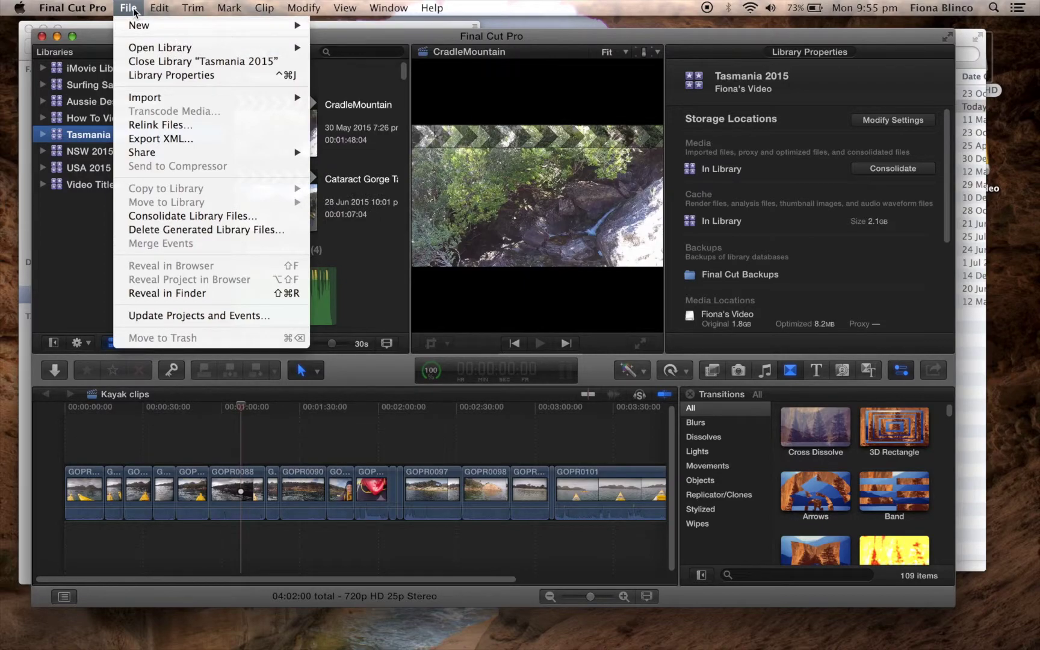
key(Escape)
Step: Open the external drive's copy of iMovie Library from Finder in Final Cut Pro and select it among the libraries
key(super+Tab)
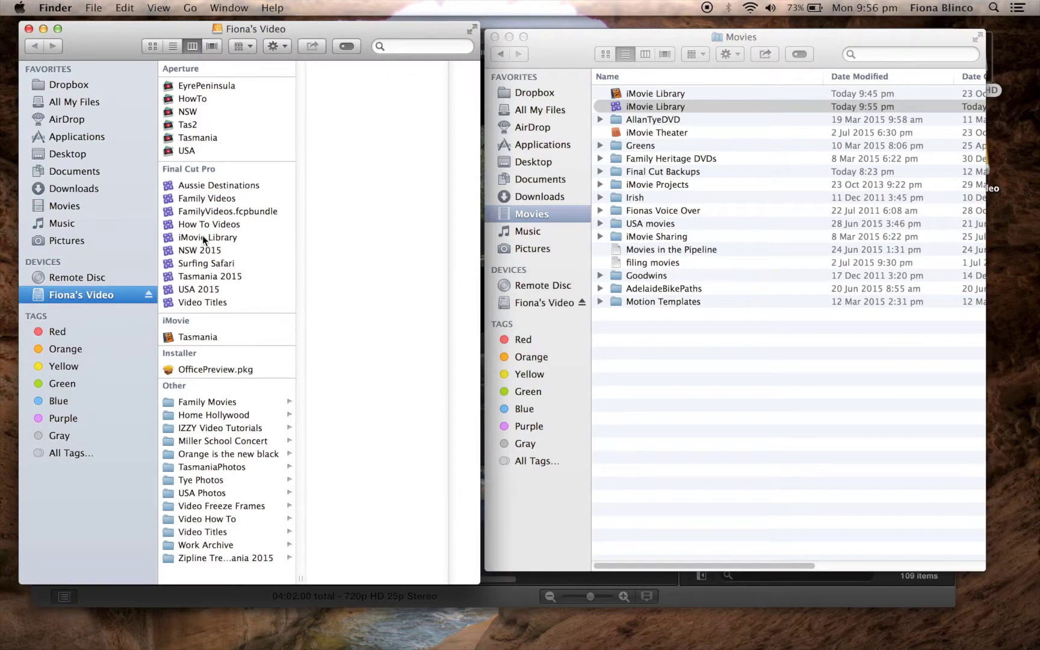
click(202, 237)
key(super+Tab)
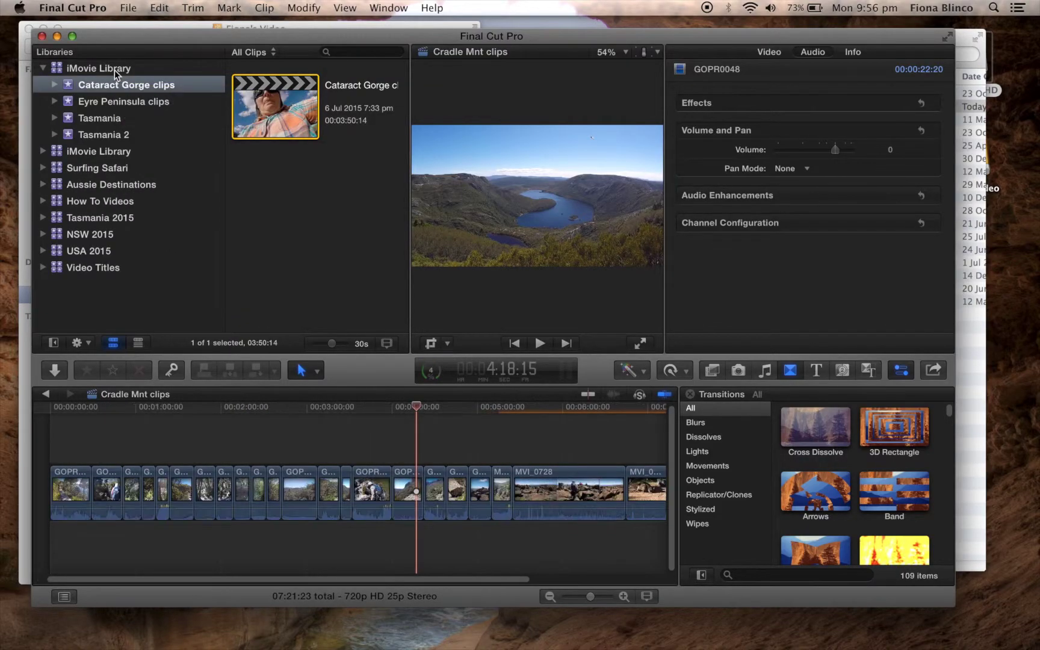
click(114, 70)
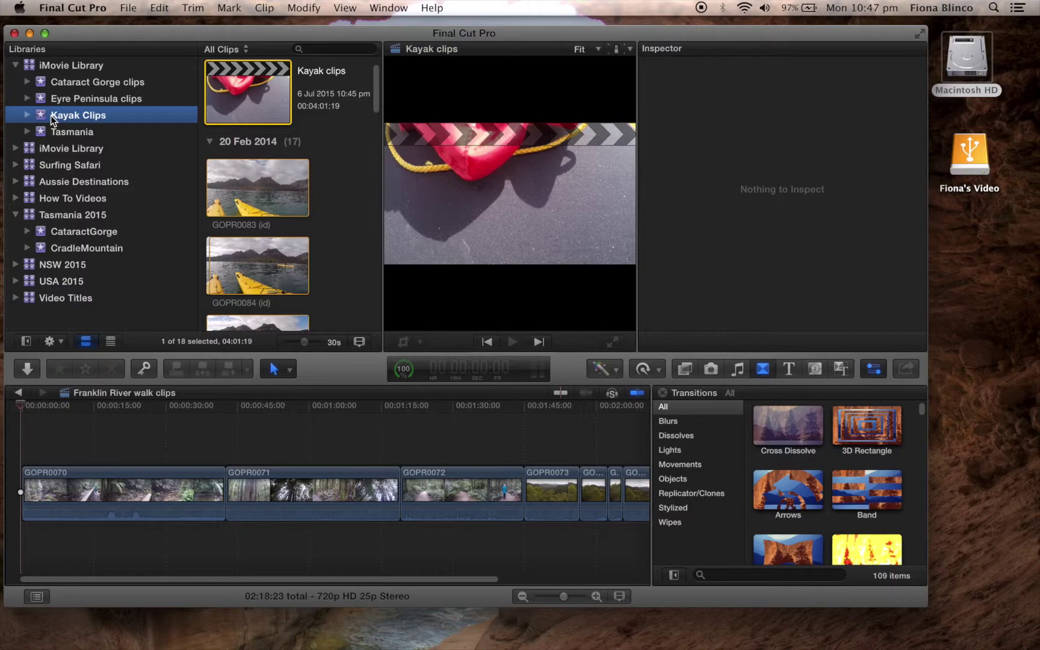
Step: Try to copy the Kayak Clips event from iMovie Library into the Tasmania 2015 library
drag(44, 114, 57, 214)
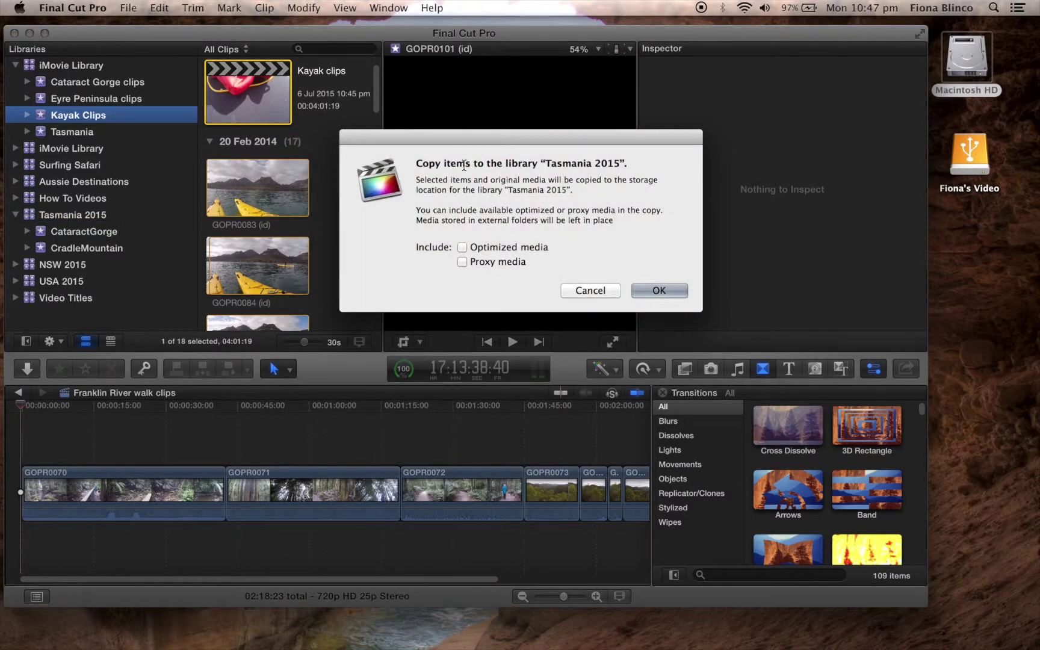
click(589, 290)
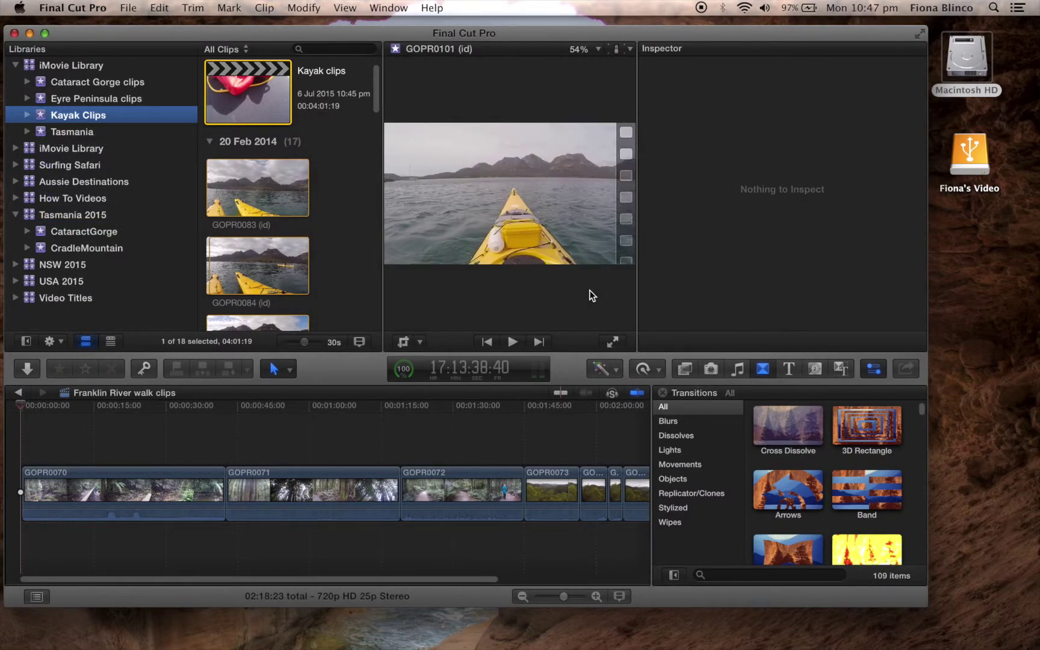
Step: Move the Kayak Clips event with its optimized media into the Tasmania 2015 library, then select the moved event to show its contents
click(129, 8)
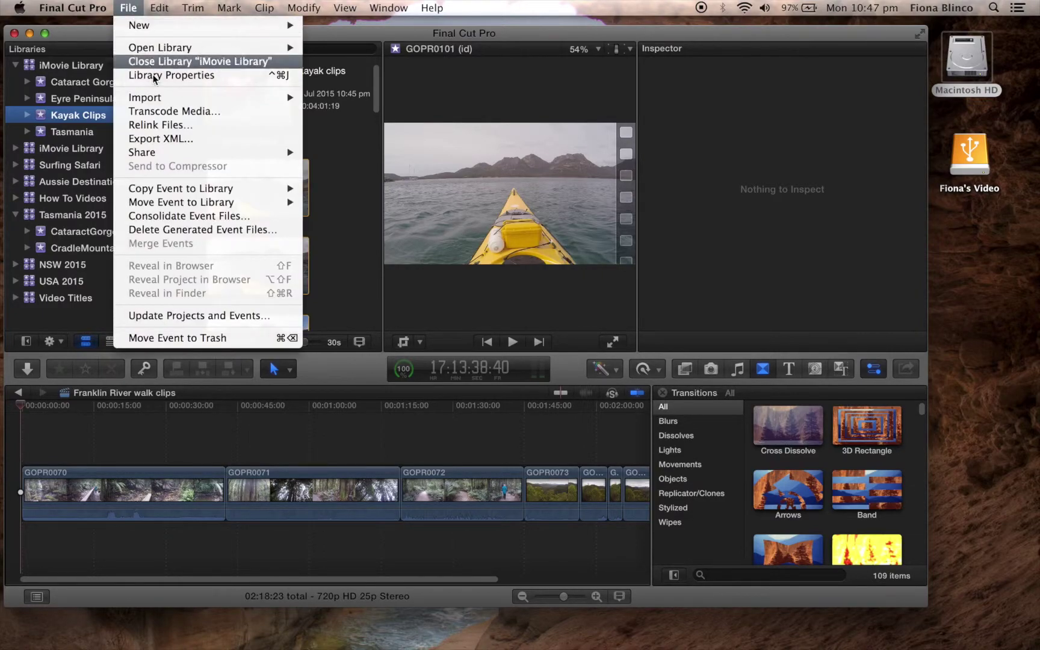
mouse_move(186, 203)
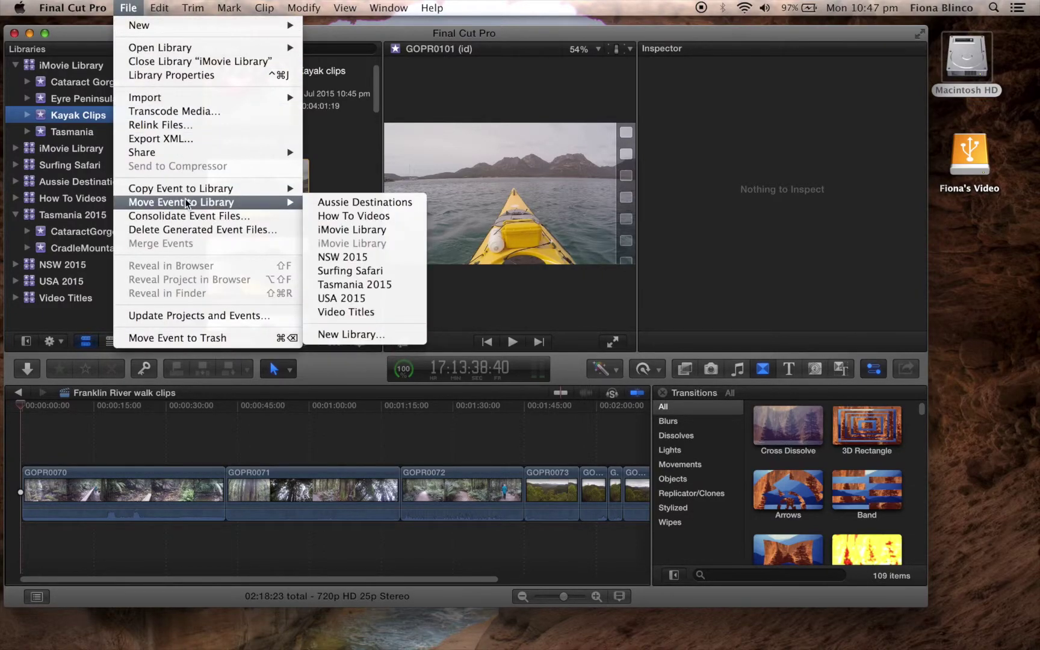
click(344, 285)
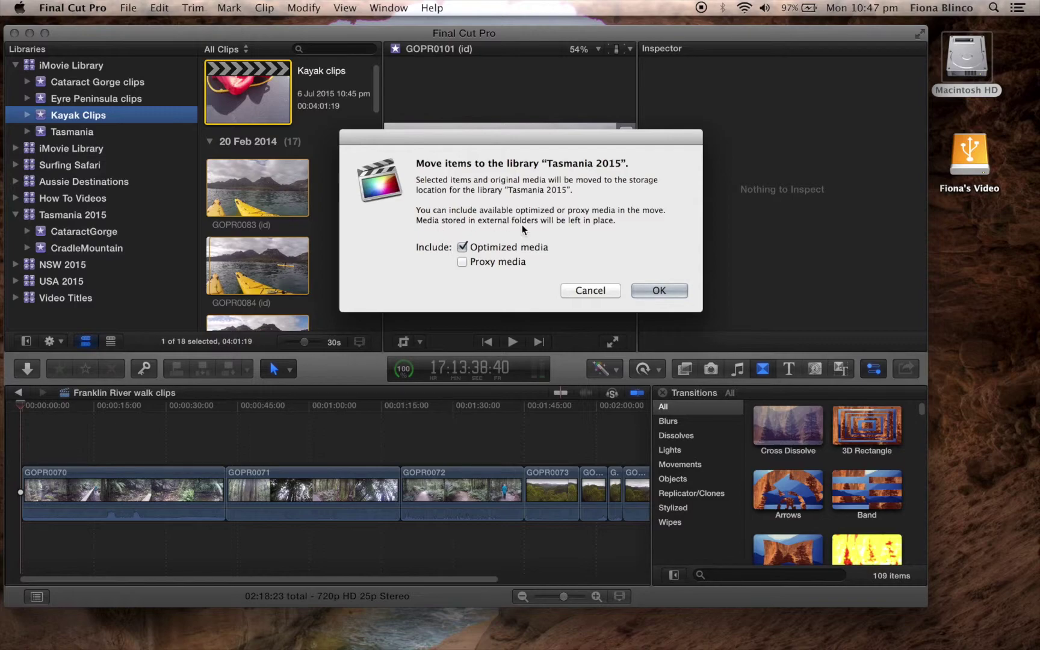
click(646, 289)
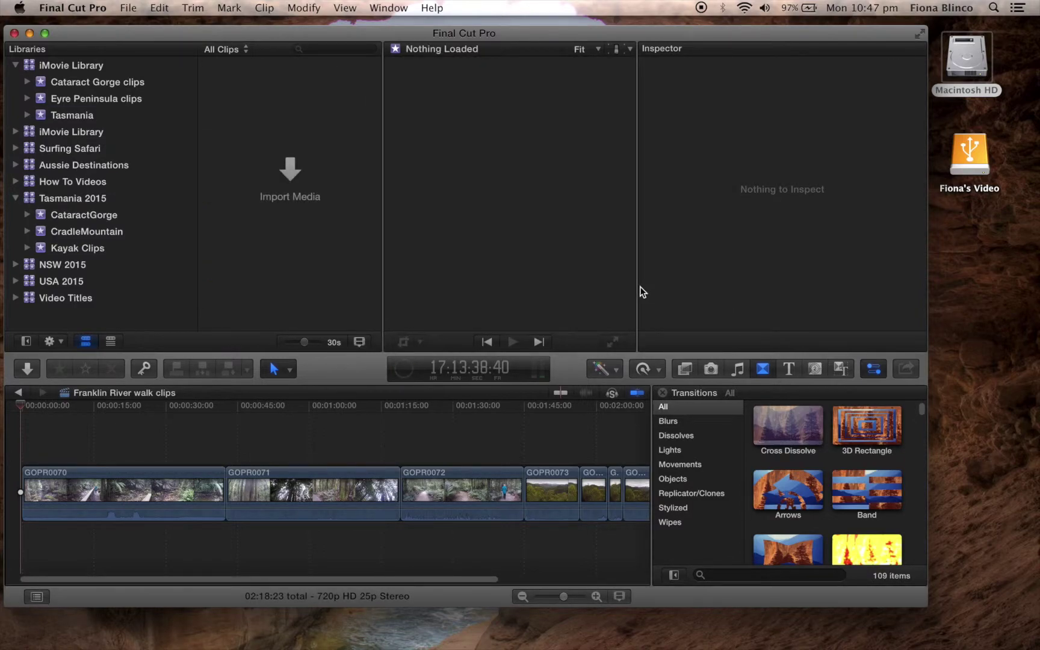
click(81, 247)
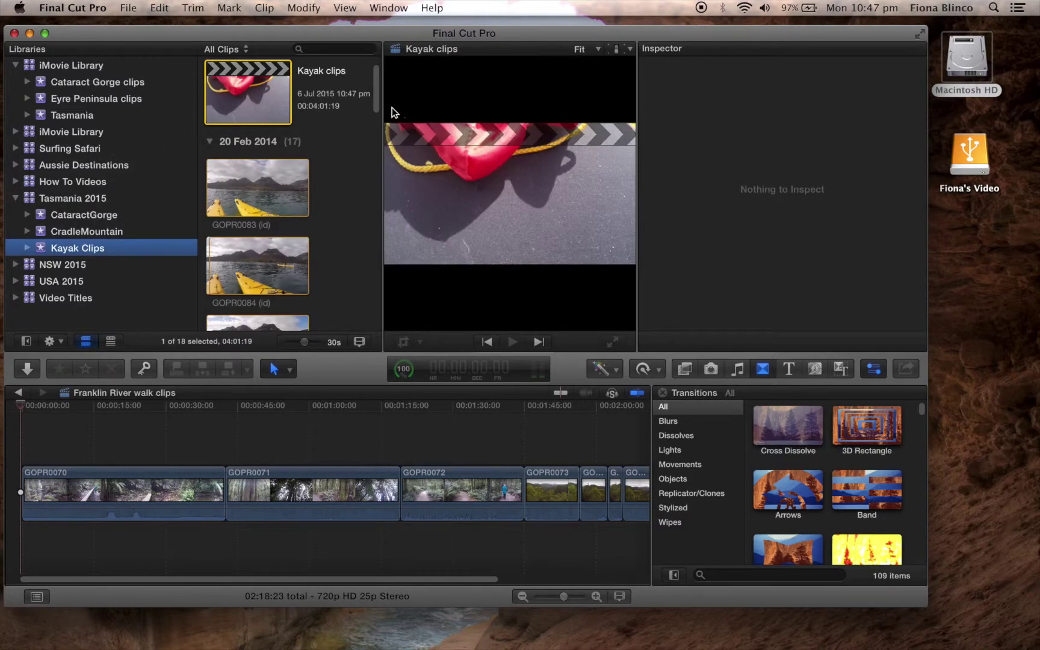
double_click(361, 106)
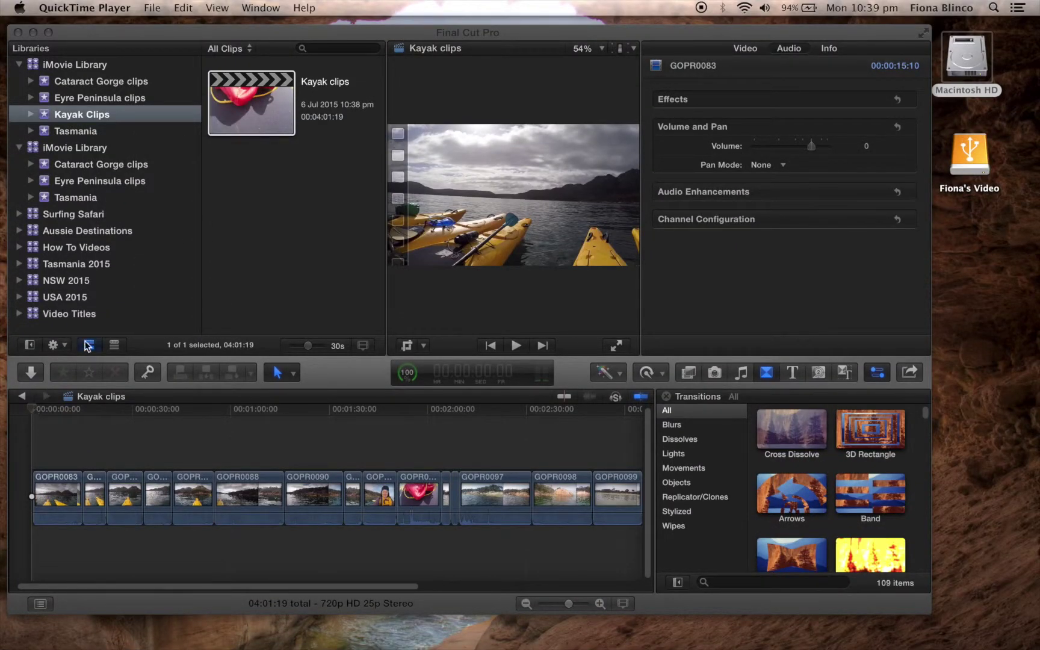
Step: Reveal the Kayak clips project's first timeline clip, GOPR0083, in the browser
click(259, 87)
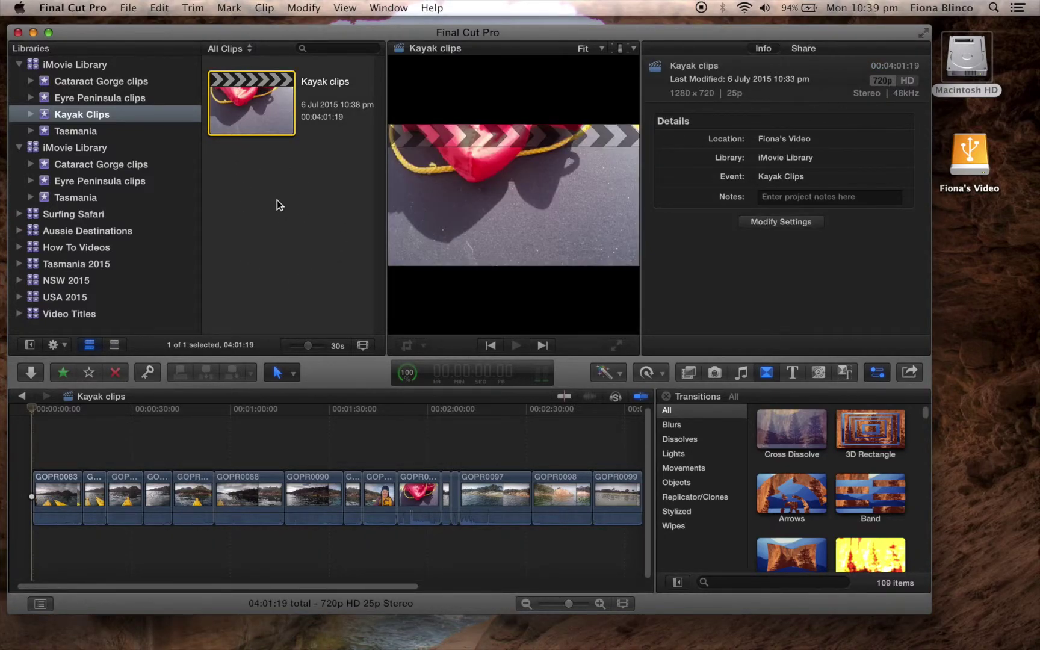
click(310, 588)
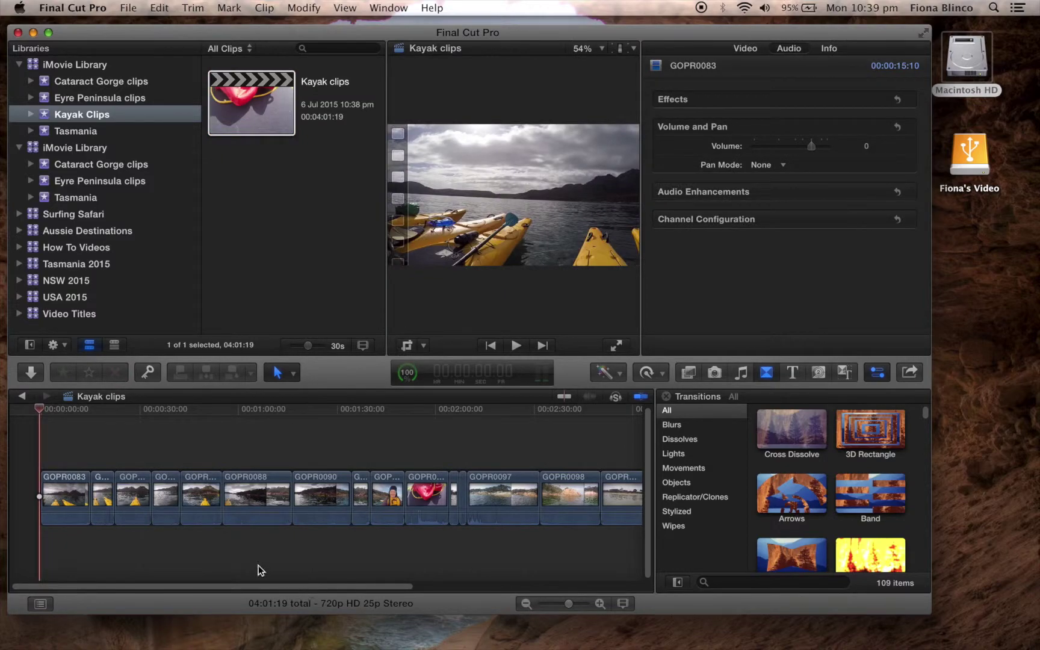
click(76, 482)
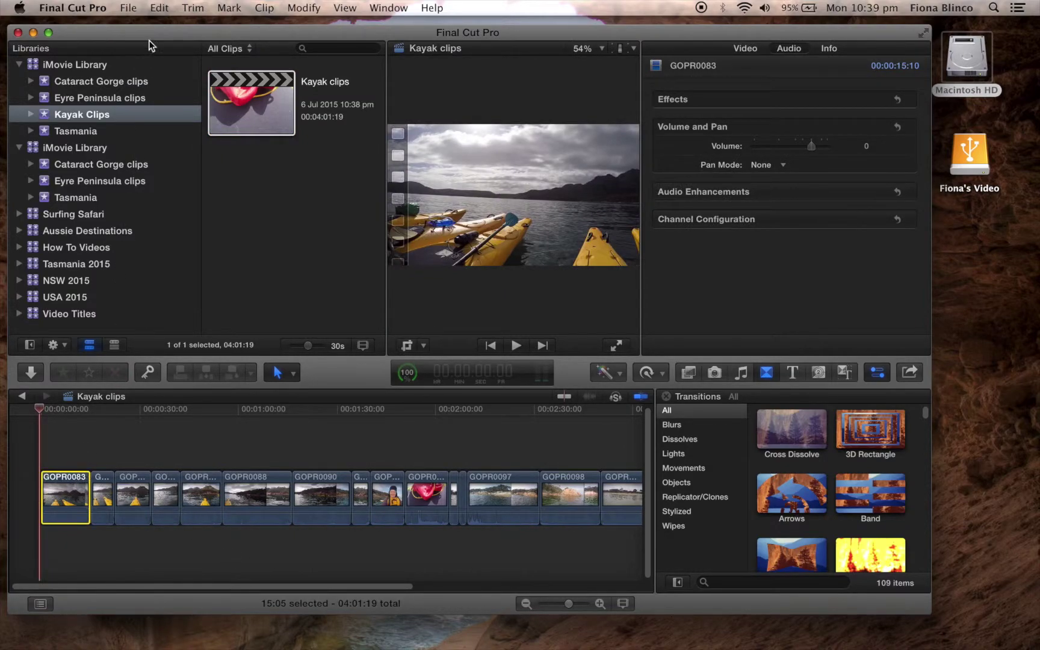
click(129, 9)
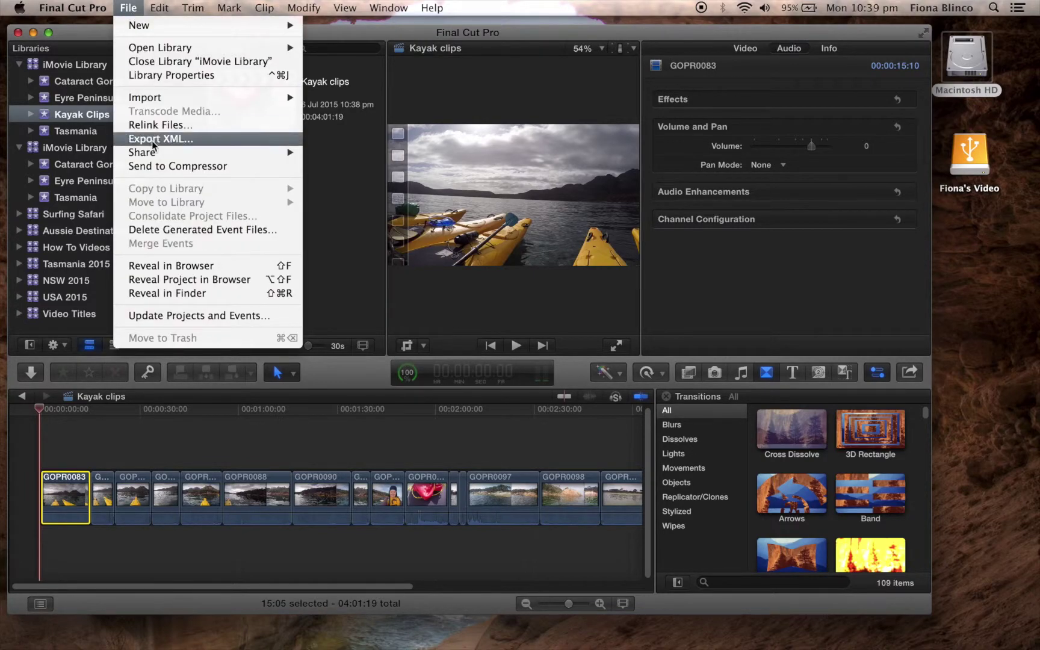
click(176, 268)
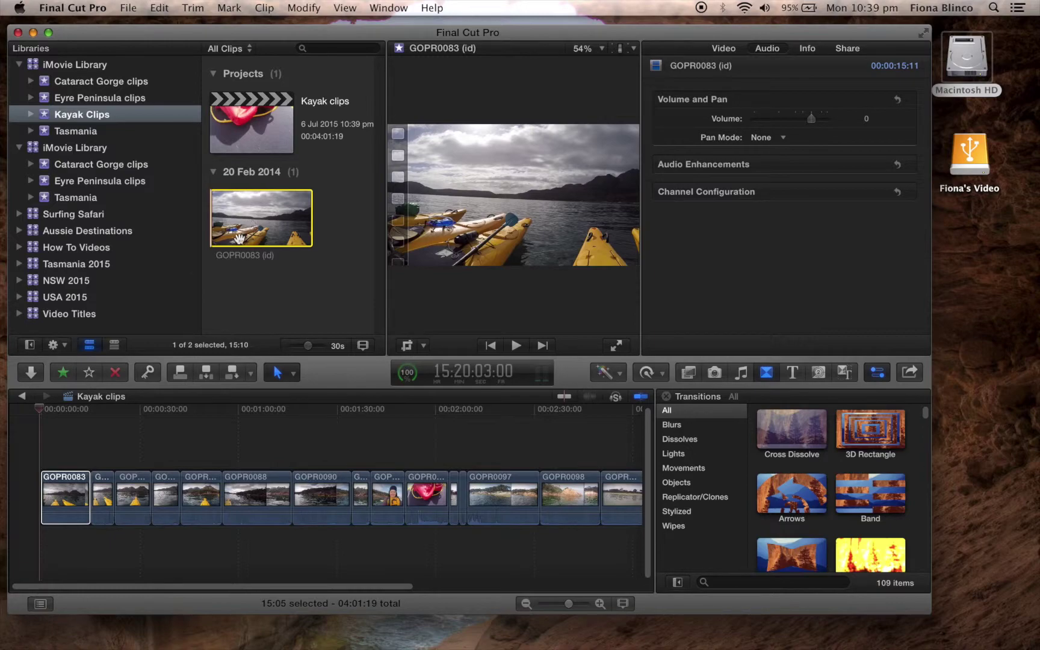
Step: Reveal the second timeline clip, GOPR0084, in the browser so its source joins the Kayak Clips event
click(106, 484)
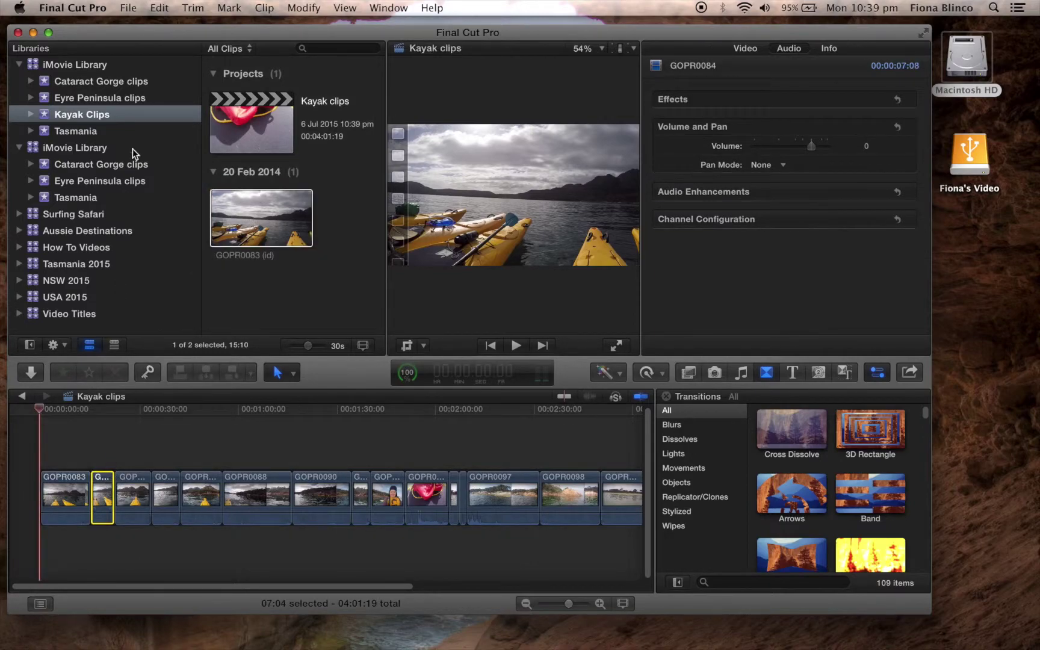
click(131, 11)
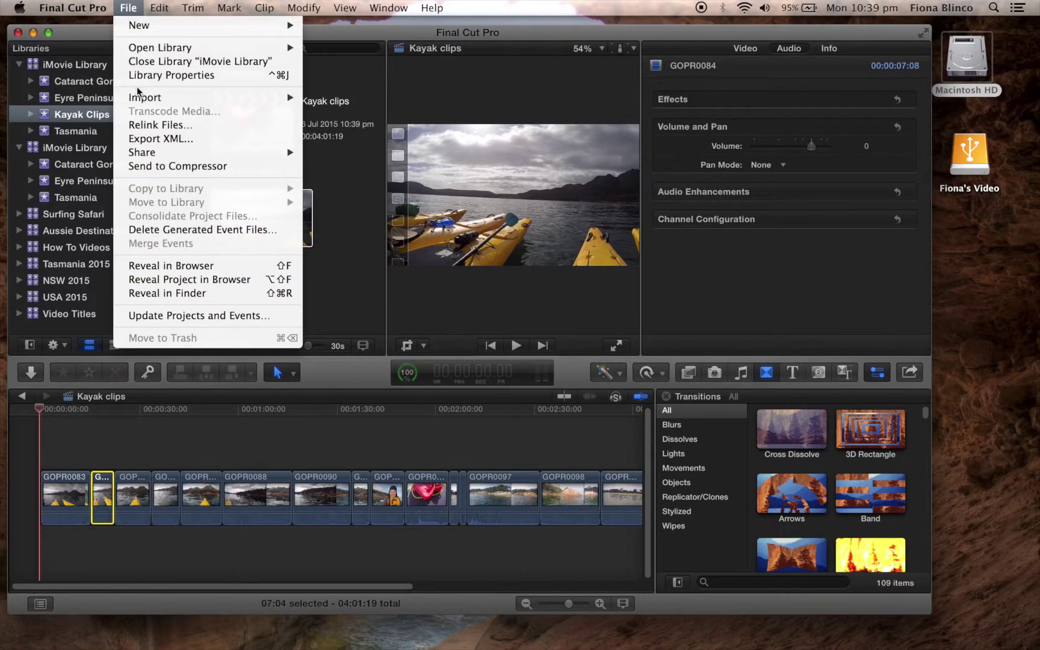
click(176, 265)
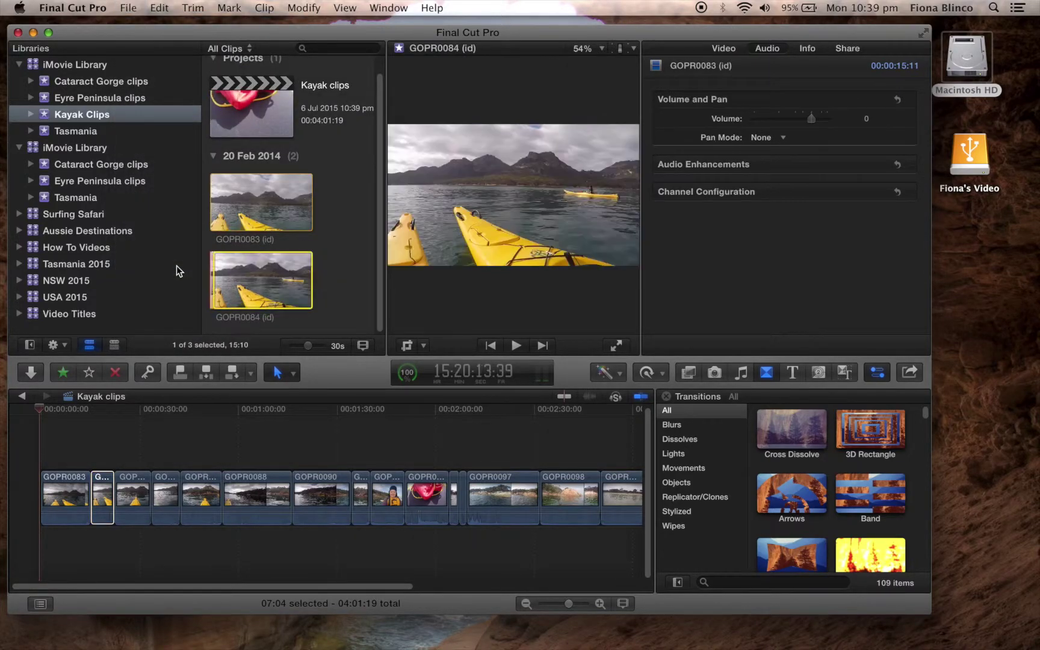